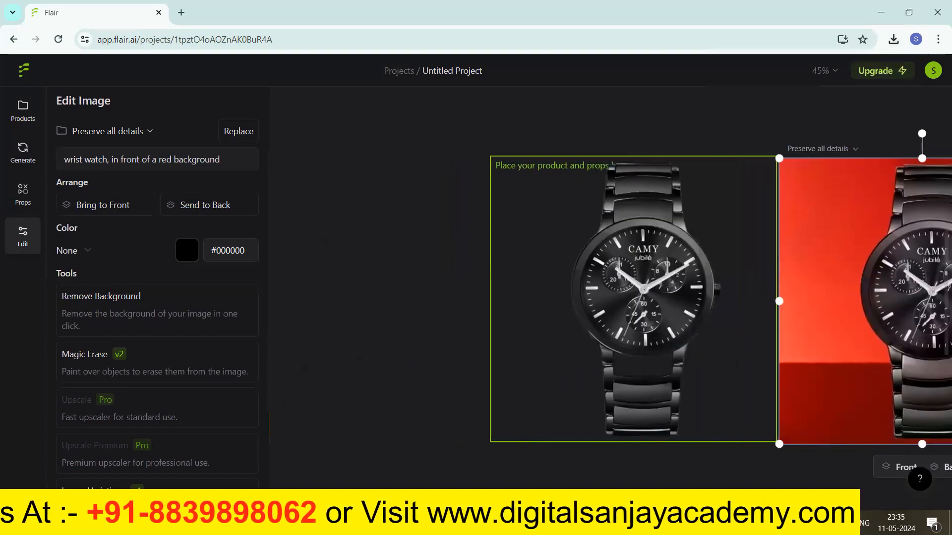
Replace the watch in the placement frame with the black Armani Exchange bottle from the product library, centred in the frame
left_click(23, 108)
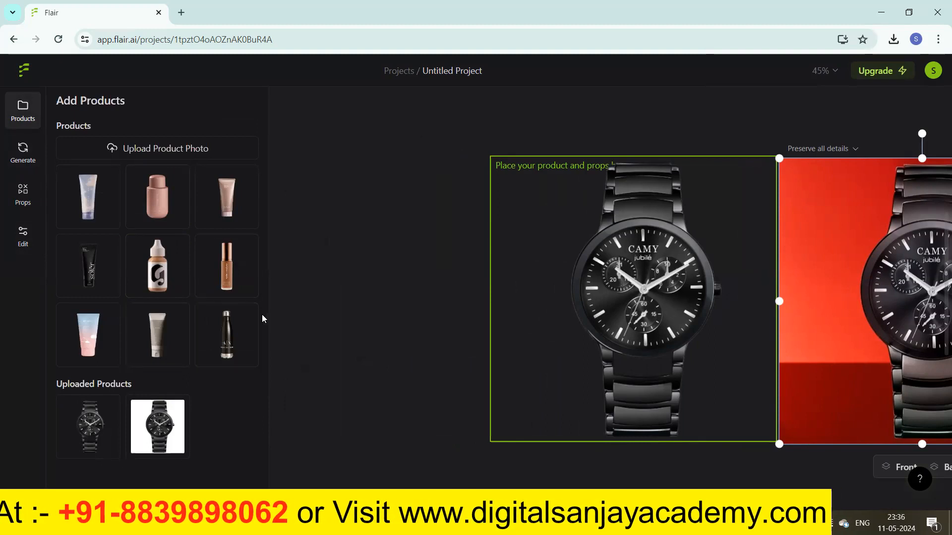
left_click(227, 340)
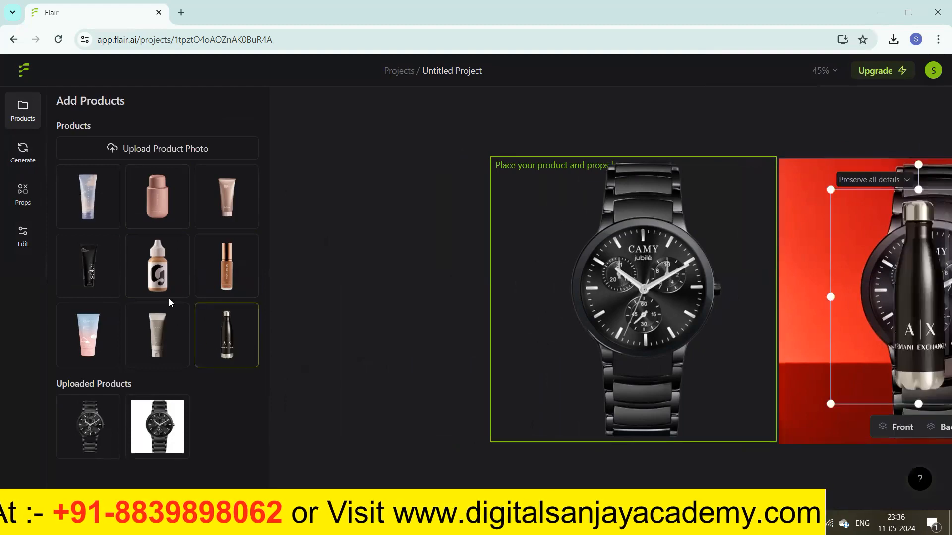
left_click(608, 333)
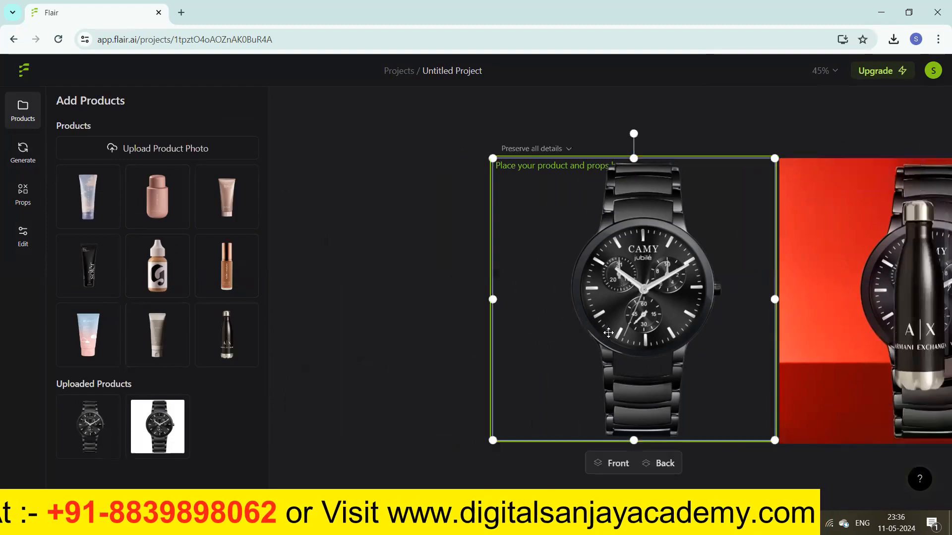
key("Delete")
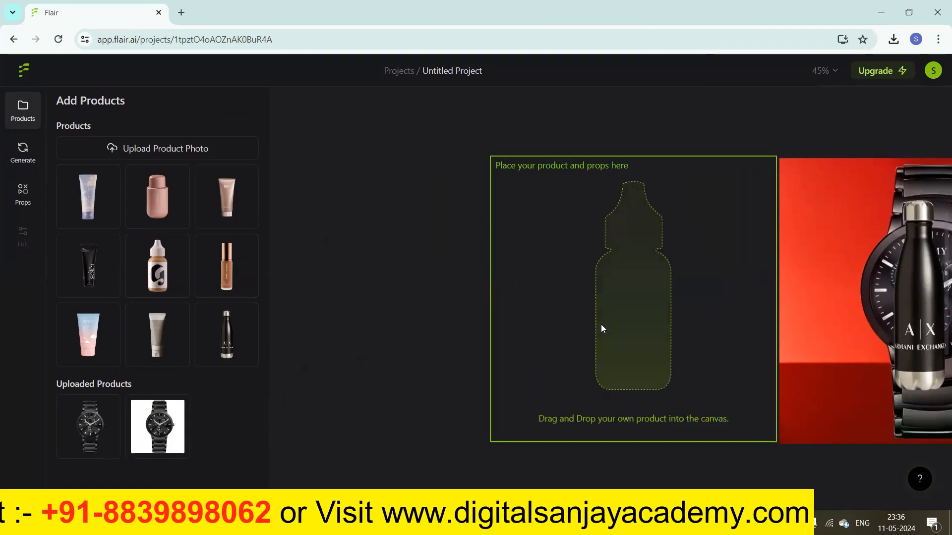
left_click_drag(917, 297, 641, 291)
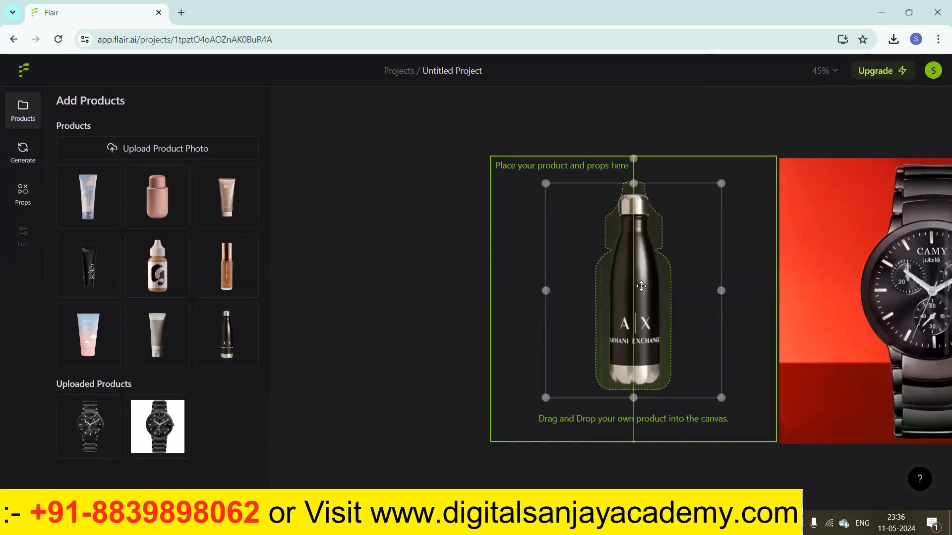
left_click_drag(641, 287, 645, 279)
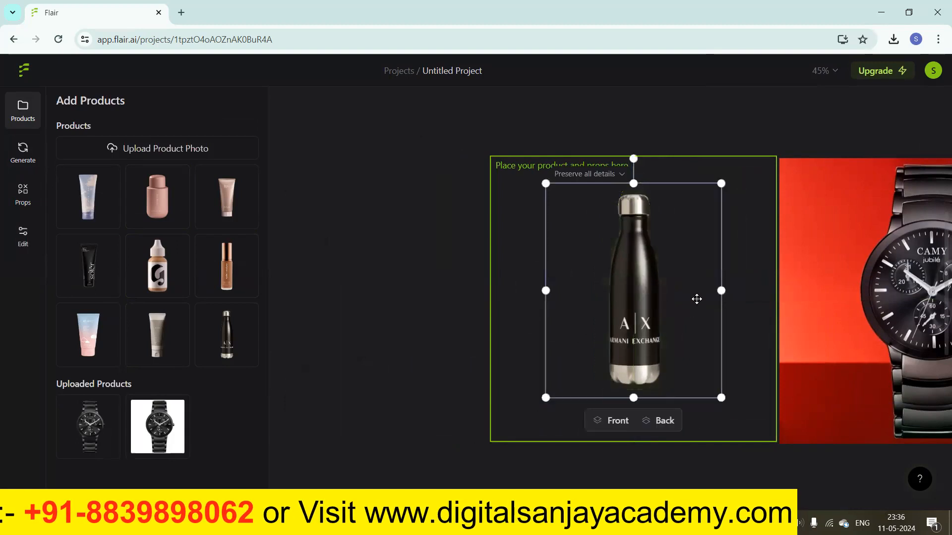
left_click(448, 309)
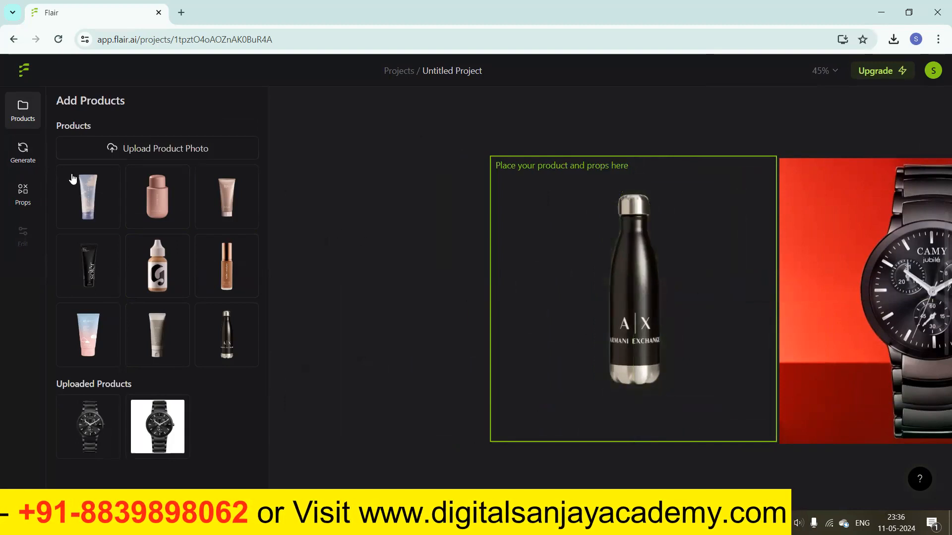
Add the pale pink three-tier circular platform from Platforms and displays and place it centred near the bottom of the frame
left_click(22, 196)
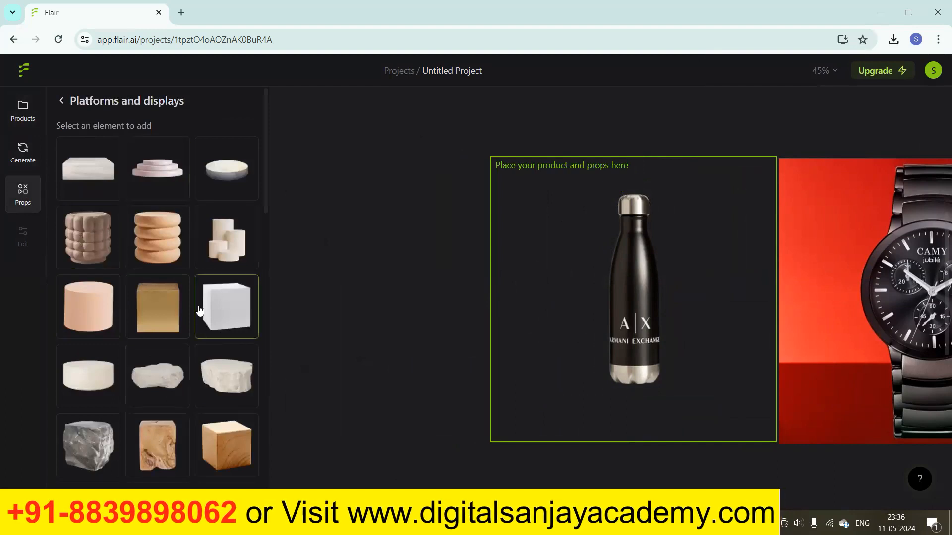
left_click(160, 181)
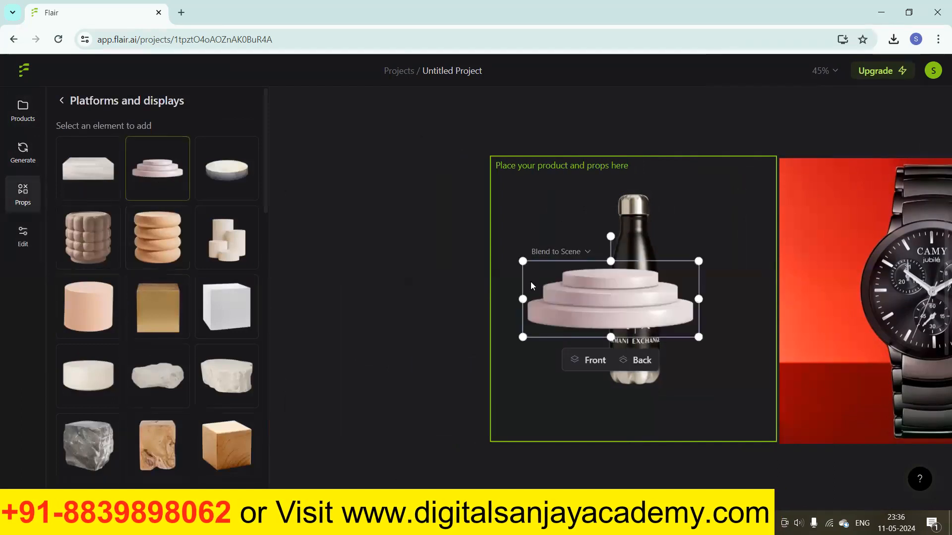
left_click_drag(629, 296, 638, 331)
left_click(631, 370)
left_click(635, 379)
left_click_drag(633, 392, 645, 402)
Send the circular platform behind the bottle and rest the bottle on its top tier
left_click_drag(639, 288, 639, 324)
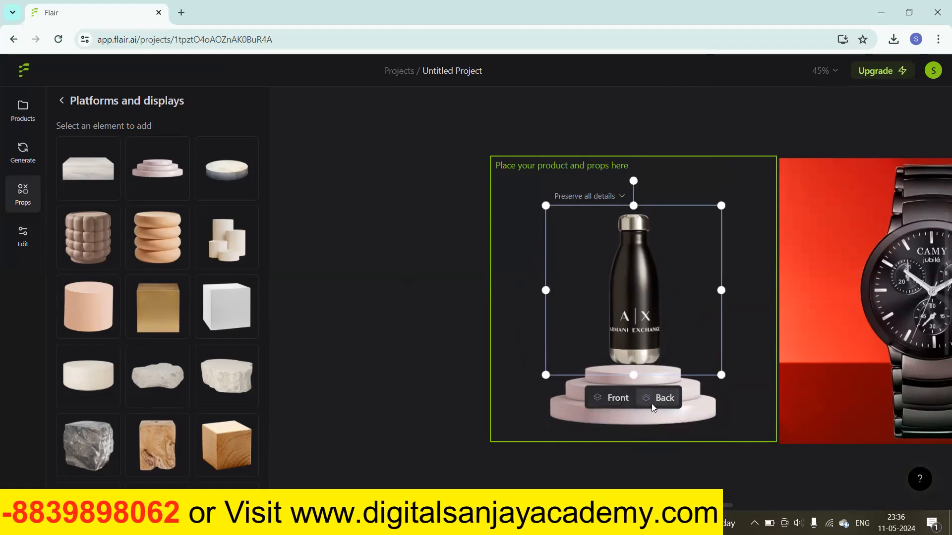
left_click_drag(640, 316, 644, 332)
left_click(640, 411)
left_click(640, 419)
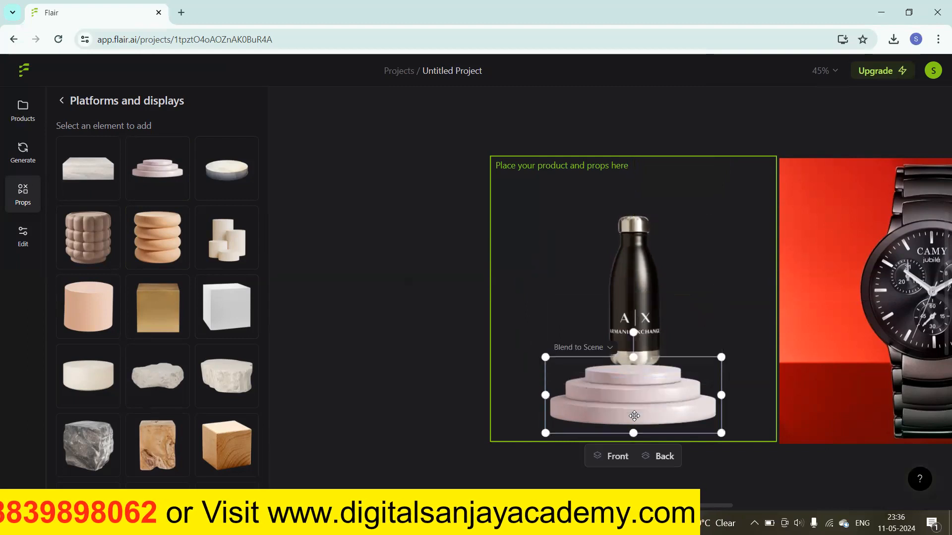
left_click(659, 457)
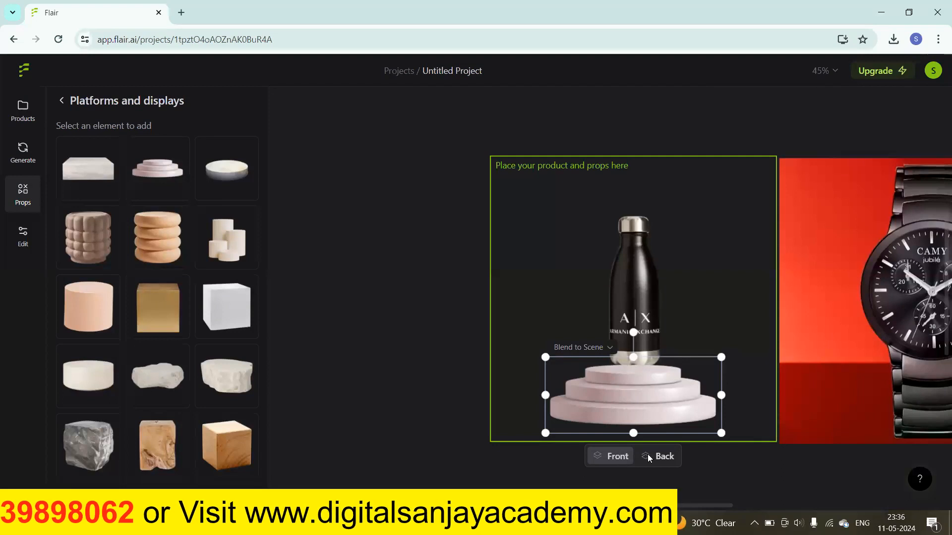
left_click(436, 281)
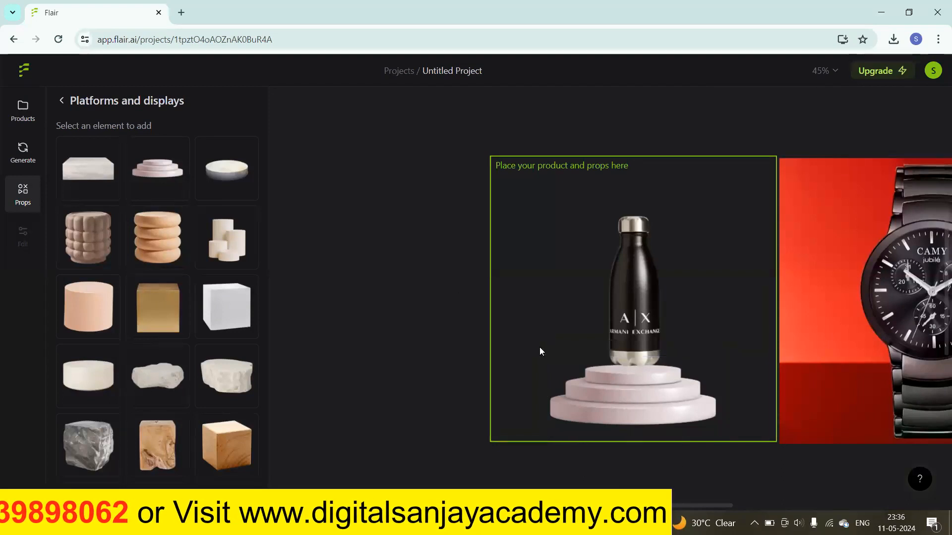
left_click_drag(625, 320, 625, 326)
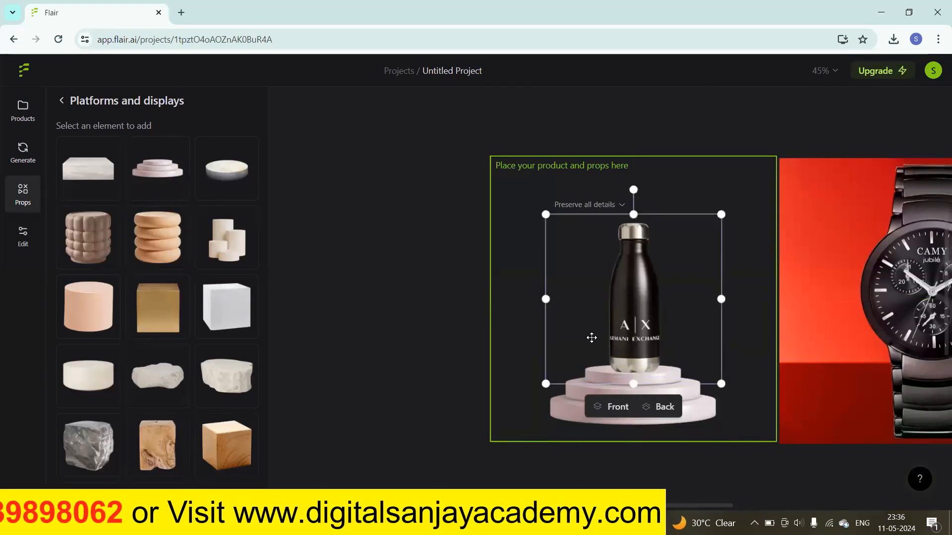
left_click(456, 333)
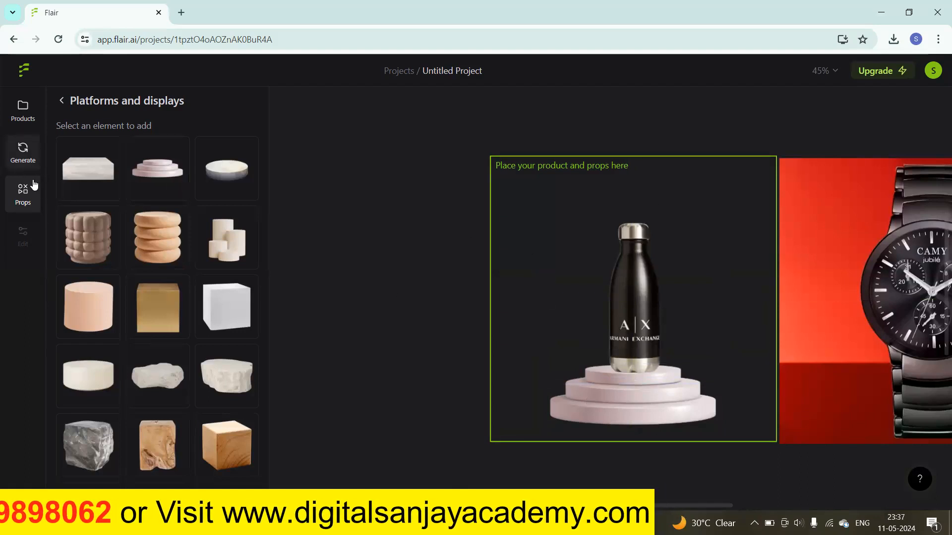
Move the bottle and platform together slightly upward so the pair sits centred in the frame
left_click(627, 284)
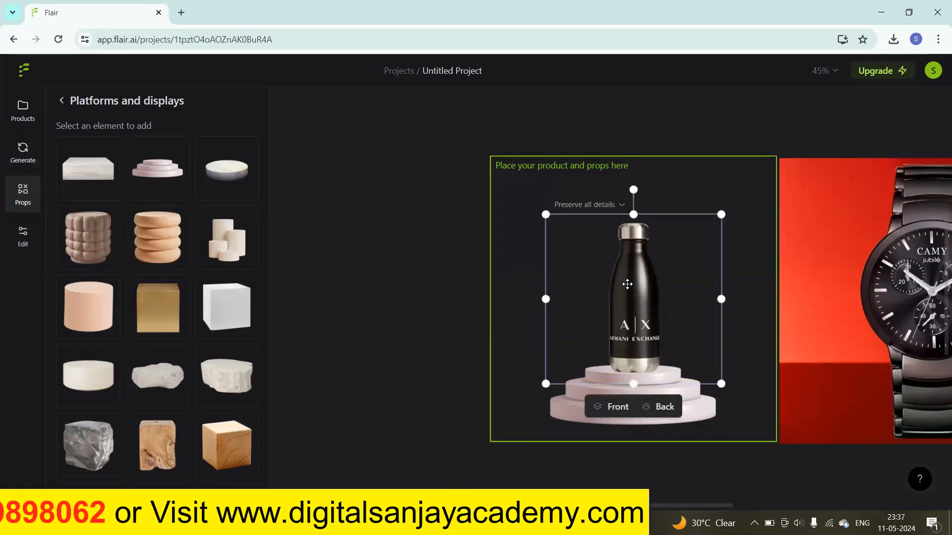
left_click(690, 401, "shift")
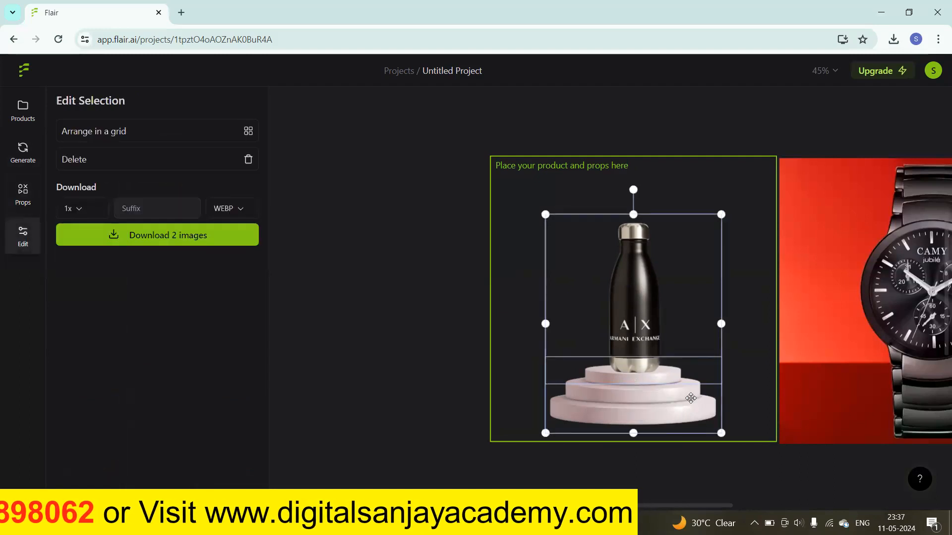
left_click_drag(629, 317, 628, 299)
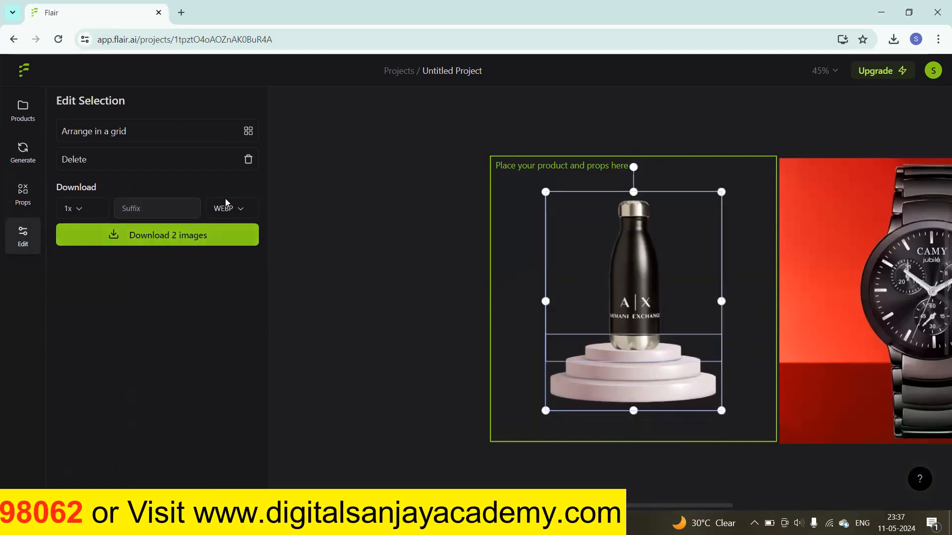
left_click(449, 307)
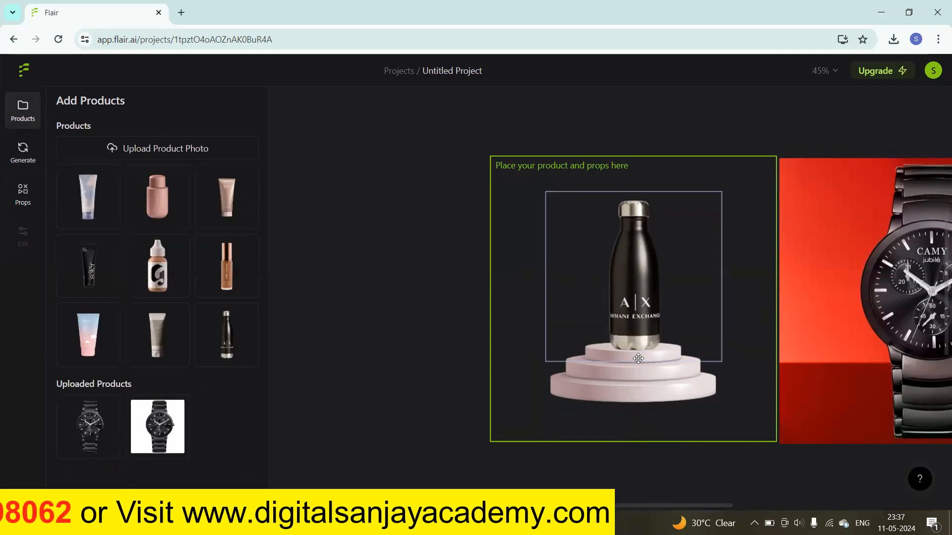
Open the photoshoot generation settings in the form-based prompt editor and look over its fields
left_click(26, 156)
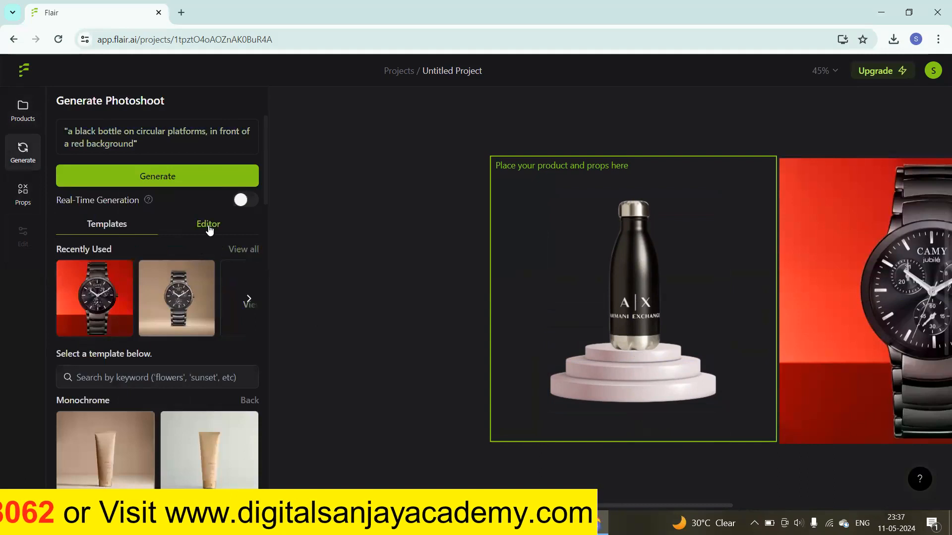
left_click(209, 228)
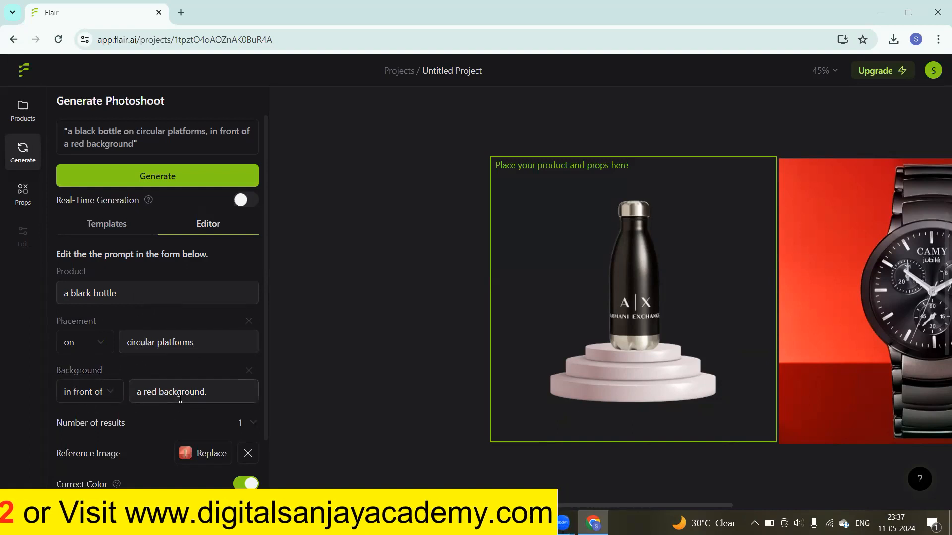
scroll(176, 369, "down", 3)
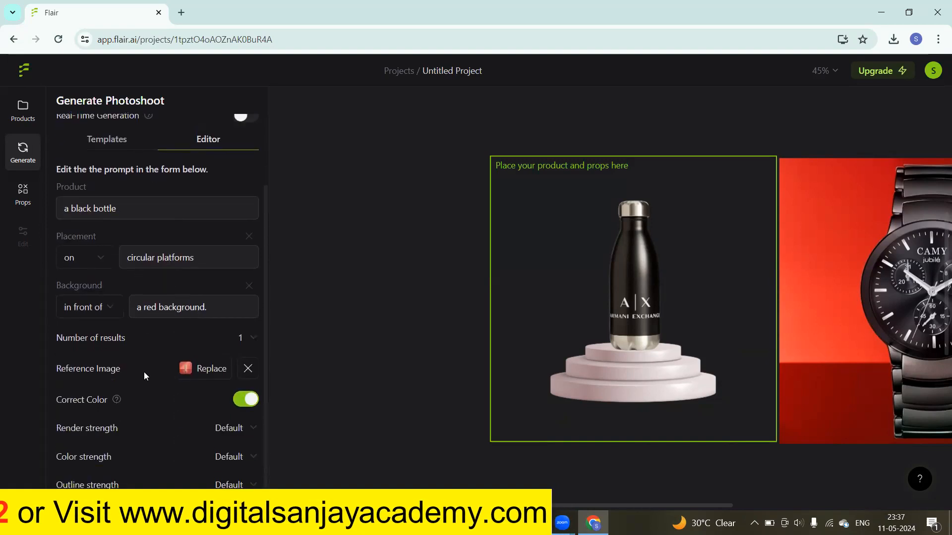
scroll(163, 341, "up", 2)
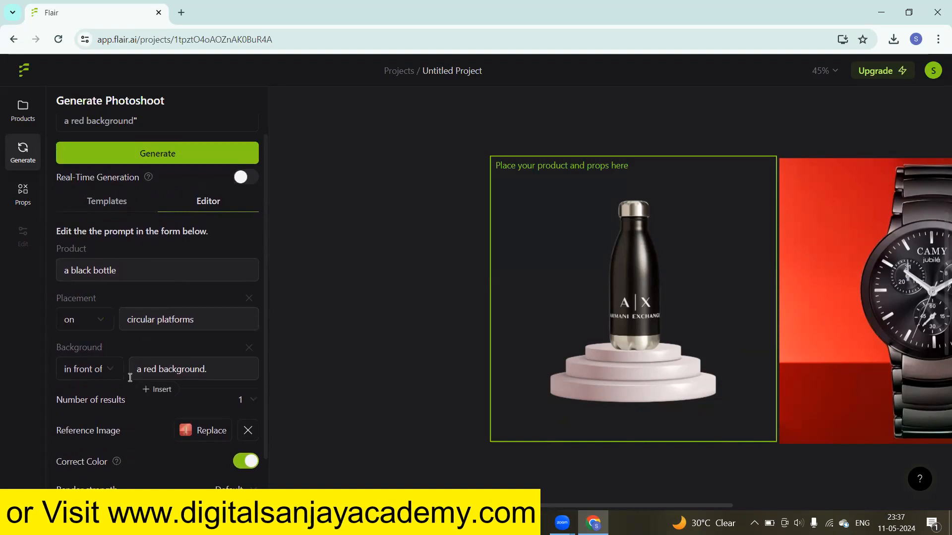
Try the suggested placements "circular marble platform" and "circular platform" in the photoshoot prompt
left_click(247, 371)
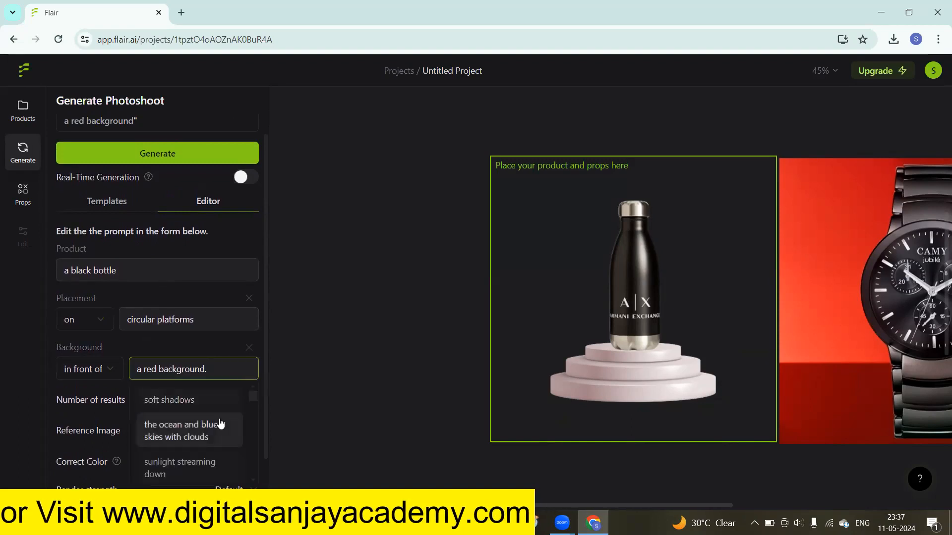
left_click(201, 318)
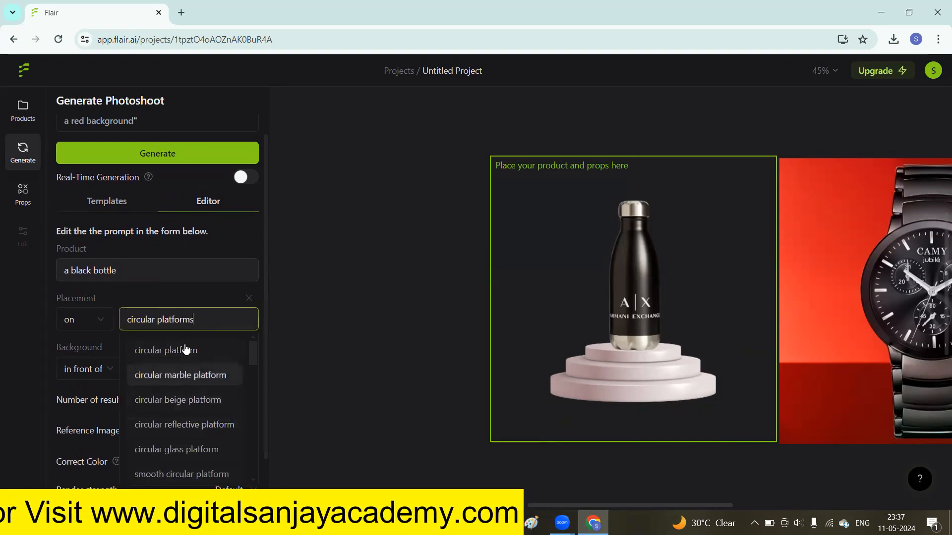
left_click(186, 377)
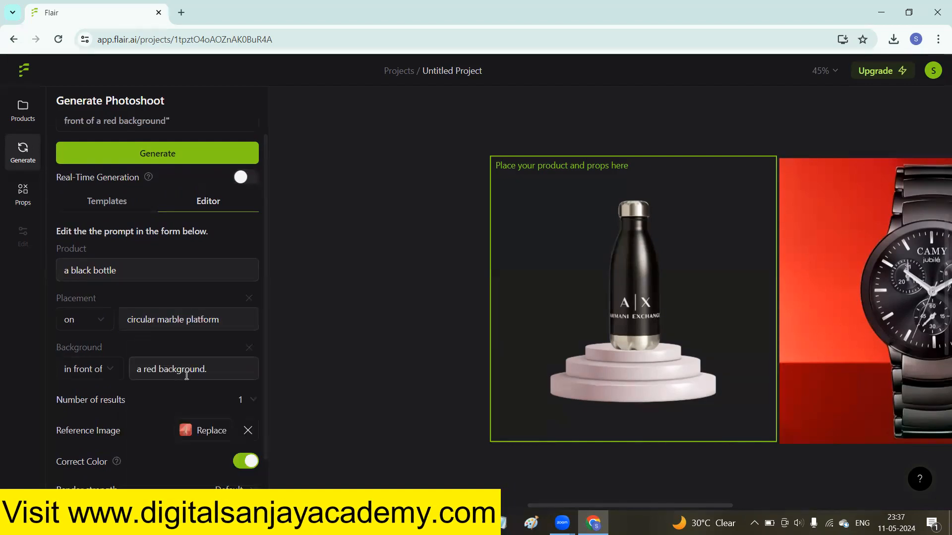
left_click(221, 326)
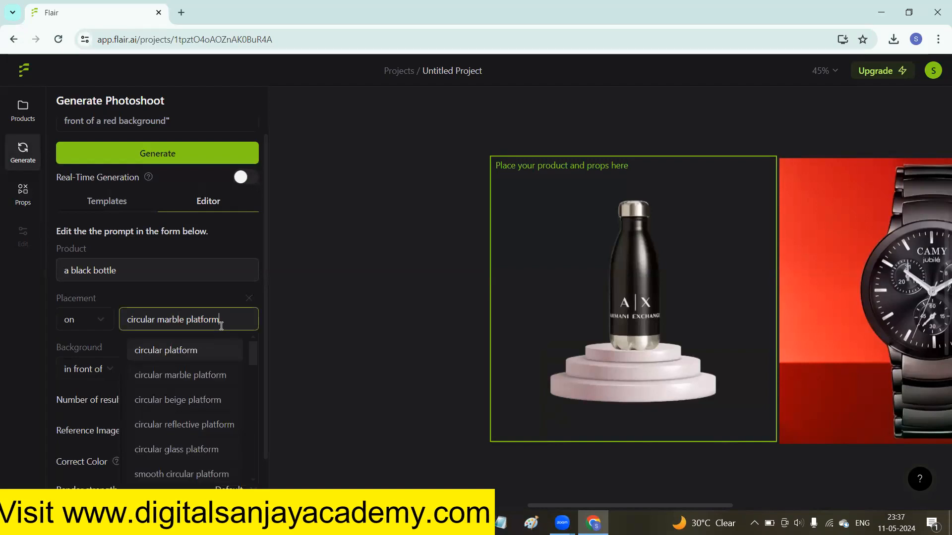
left_click(182, 353)
Set the prompt's placement to the suggested "circular glass platform"
left_click(202, 319)
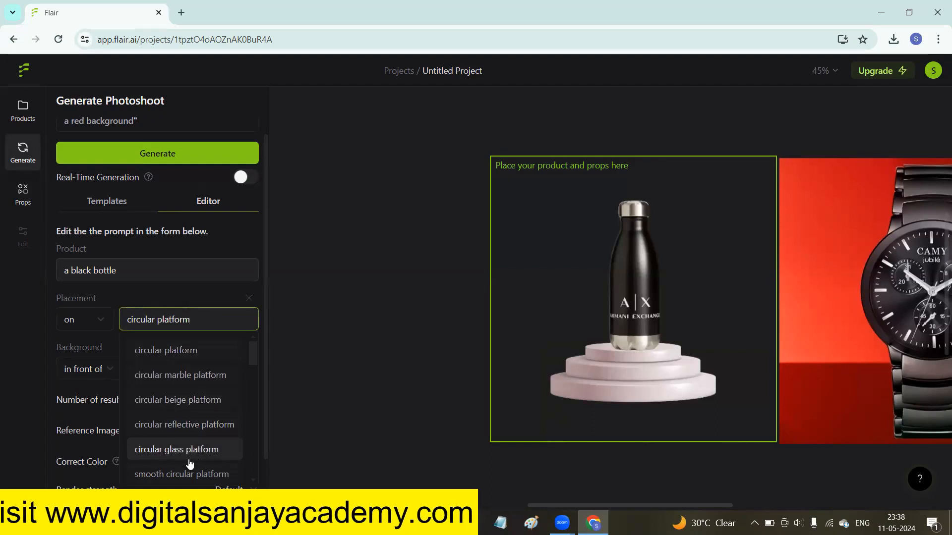
left_click_drag(254, 362, 251, 395)
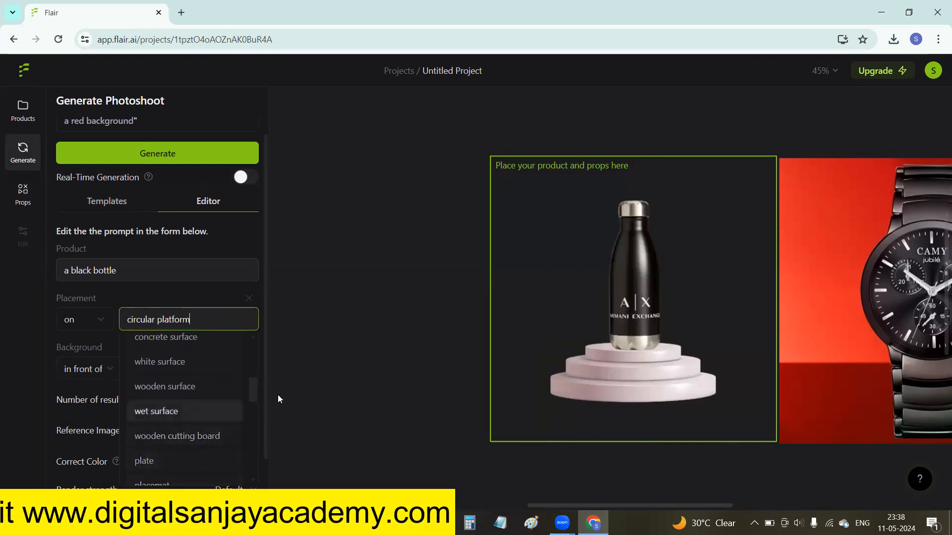
left_click_drag(252, 391, 259, 345)
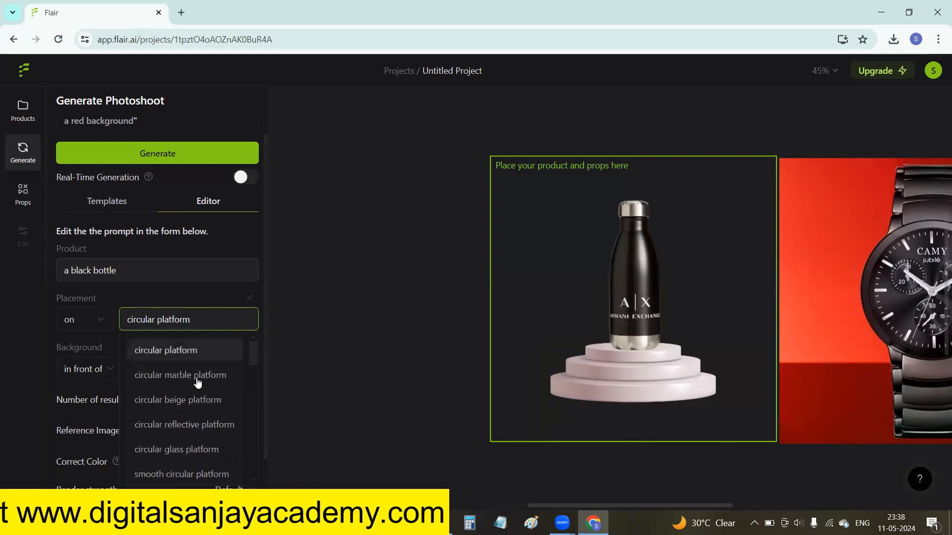
left_click(197, 451)
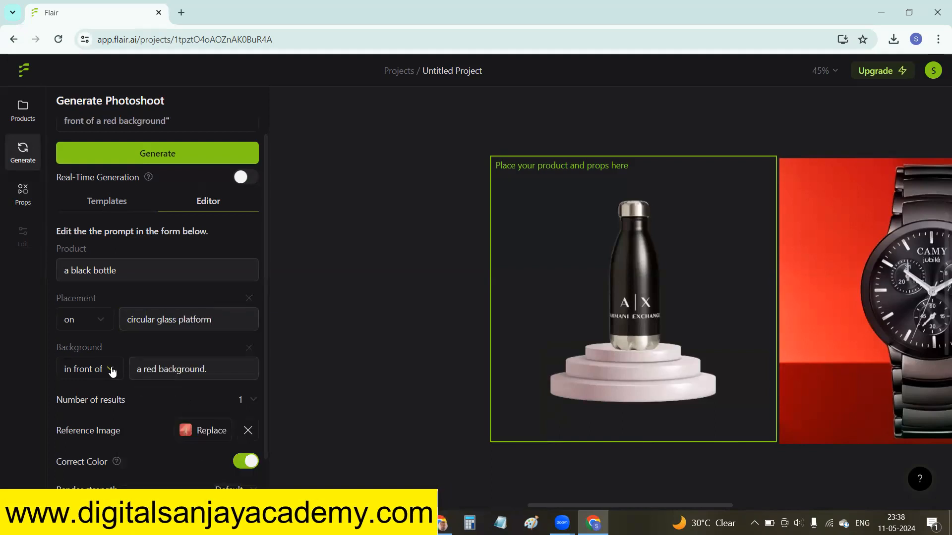
Set the prompt's background to the suggested "snowy mountains and sunny skies in the background"
left_click(226, 369)
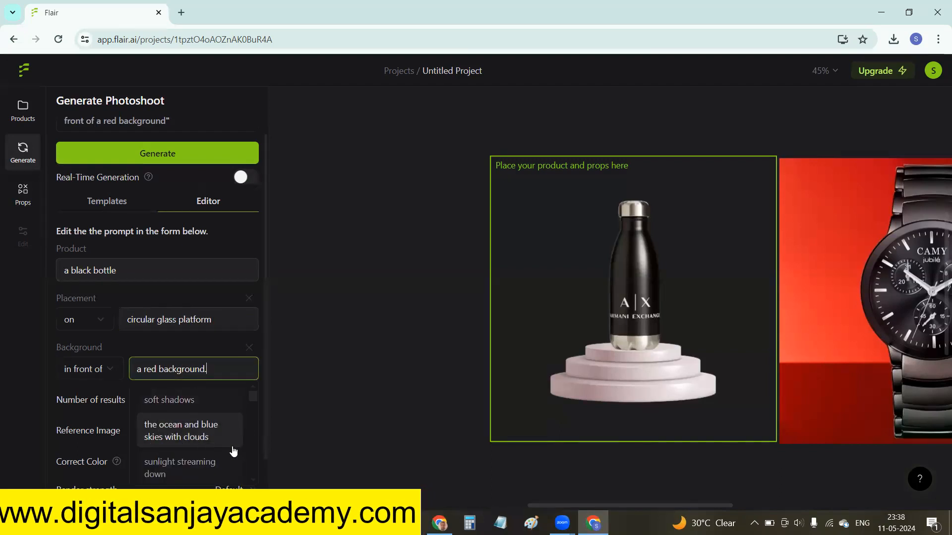
left_click_drag(253, 400, 252, 418)
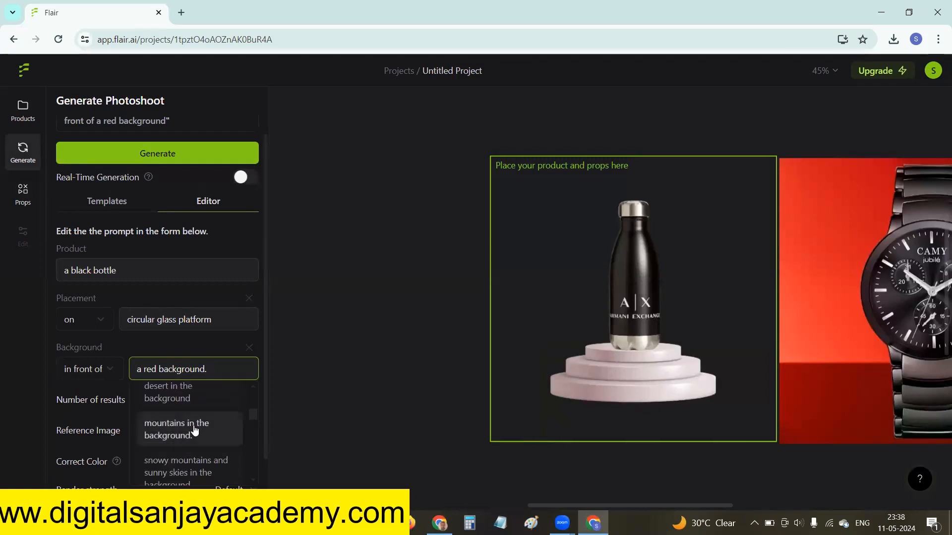
left_click(203, 475)
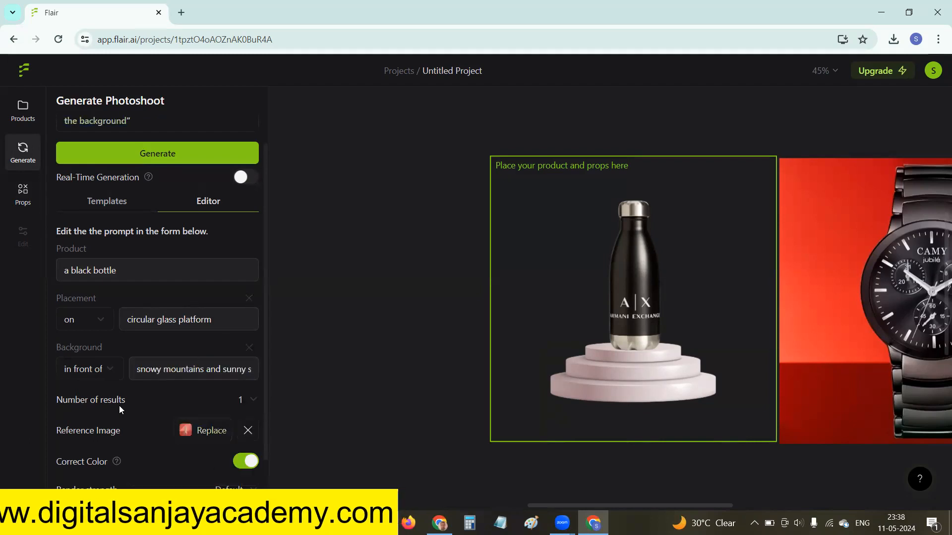
Set the number of photoshoot results to 2
left_click(252, 402)
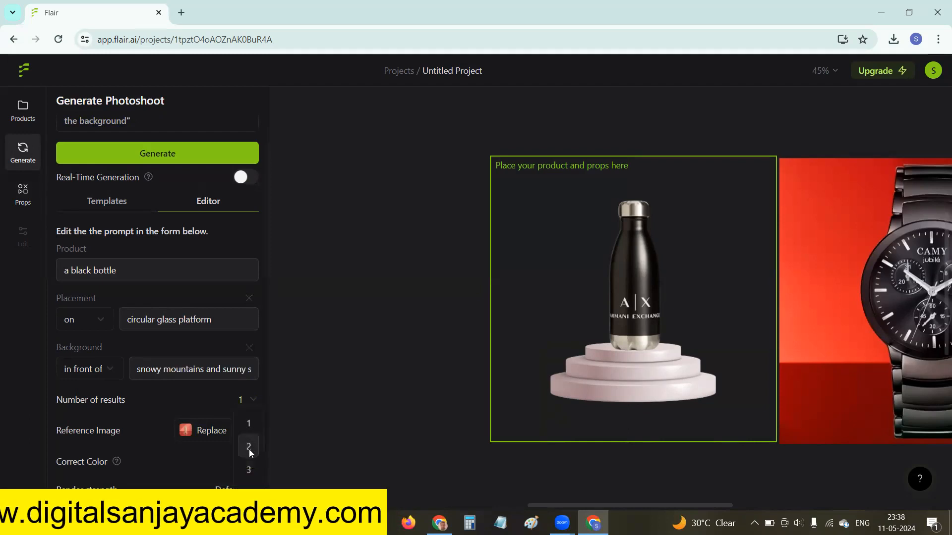
left_click(248, 449)
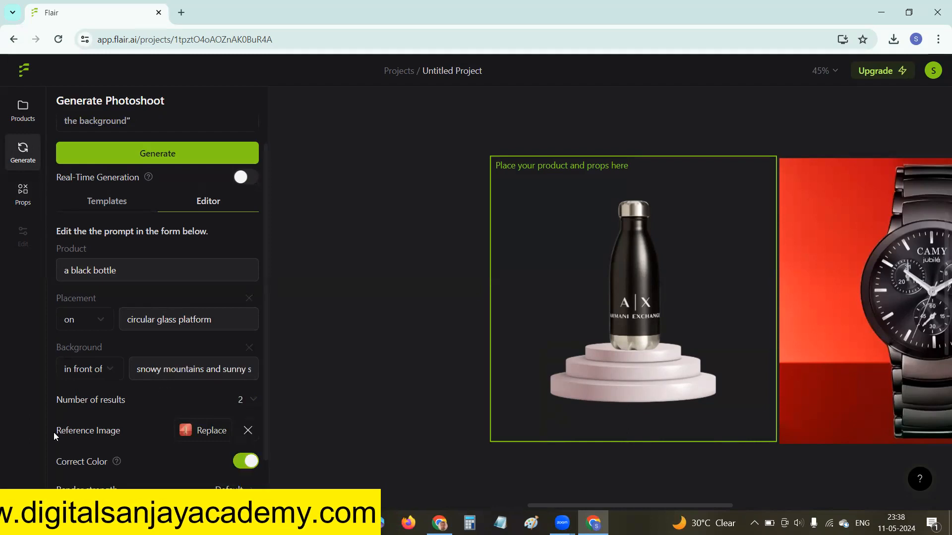
scroll(111, 416, "down", 1)
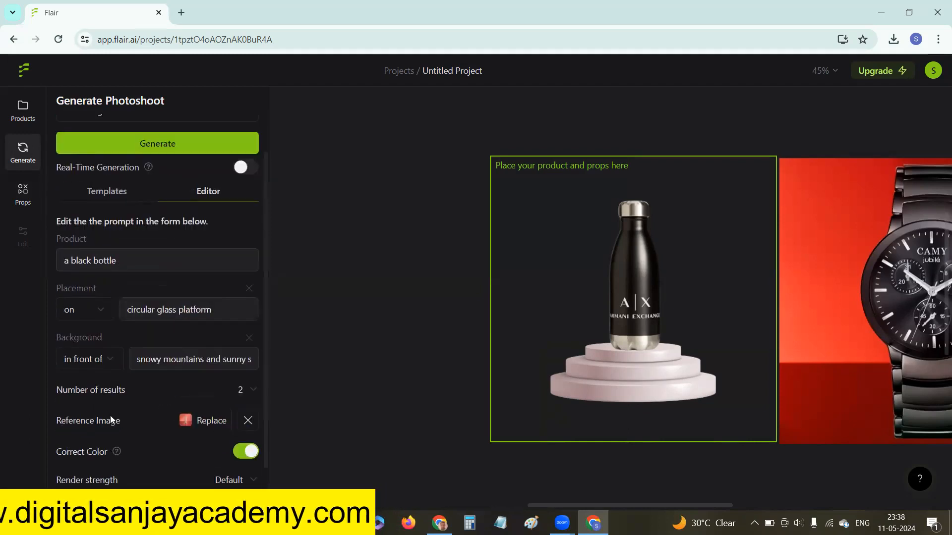
Generate the black bottle photoshoot from the completed prompt with real-time generation off
scroll(110, 416, "up", 1)
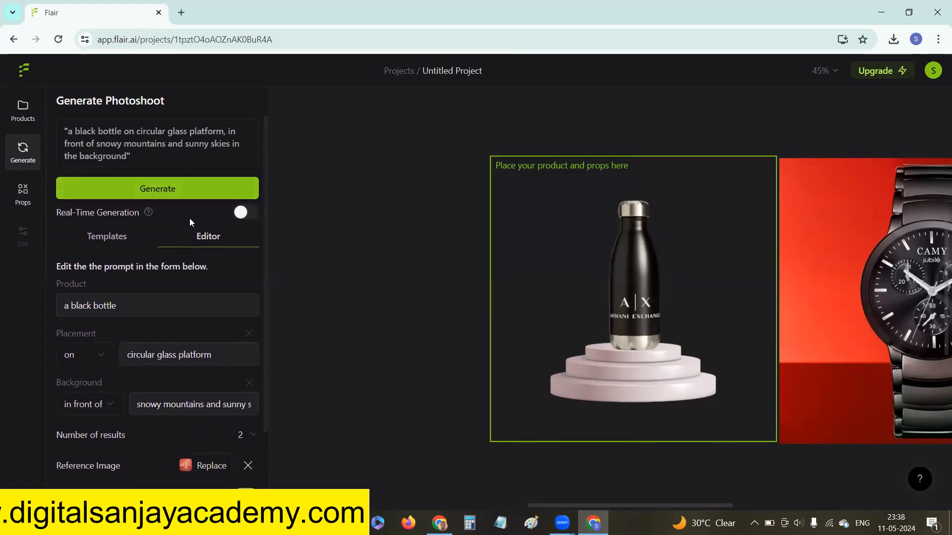
left_click(243, 212)
left_click(253, 213)
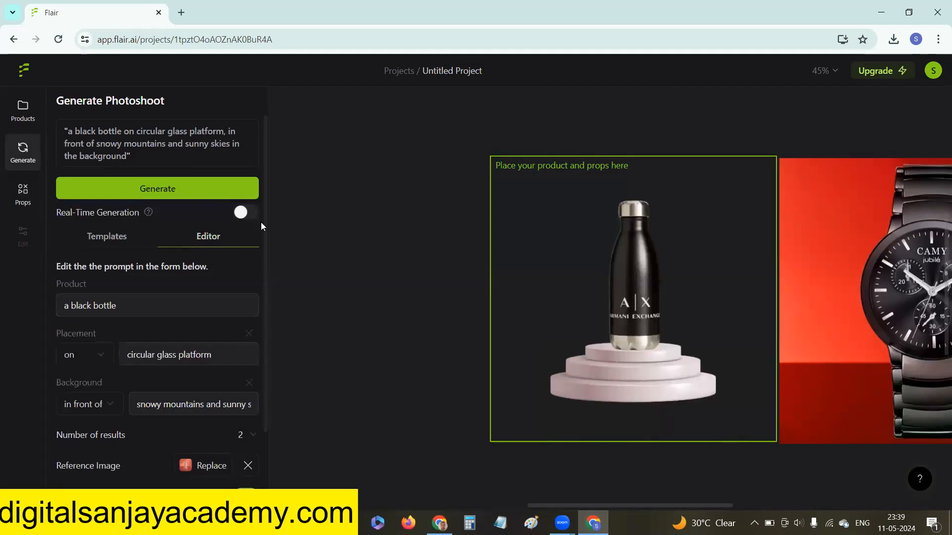
left_click(165, 195)
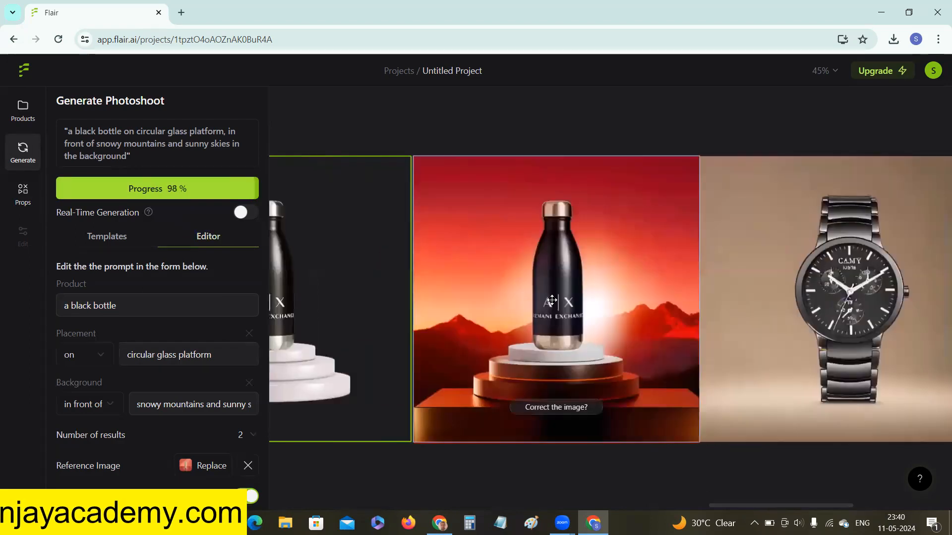
Select the generated image of the black bottle in front of red mountains and download it
mouse_move(554, 303)
left_mouse_down()
mouse_move(537, 306)
mouse_move(554, 305)
left_mouse_up()
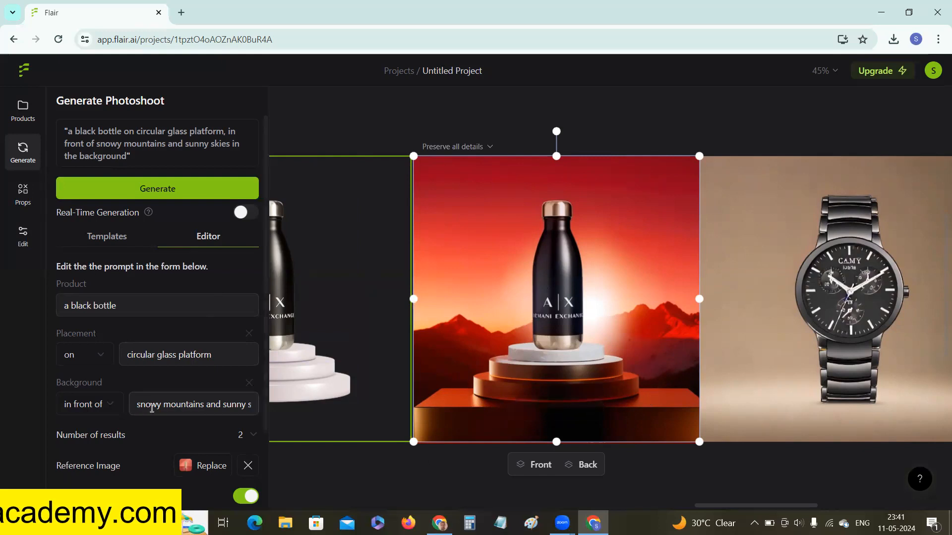
triple_click(232, 400)
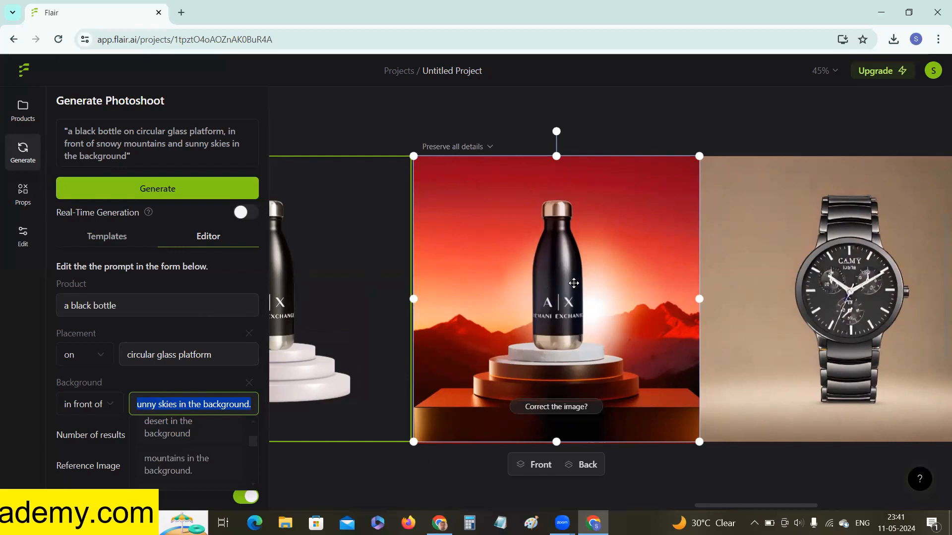
right_click(619, 221)
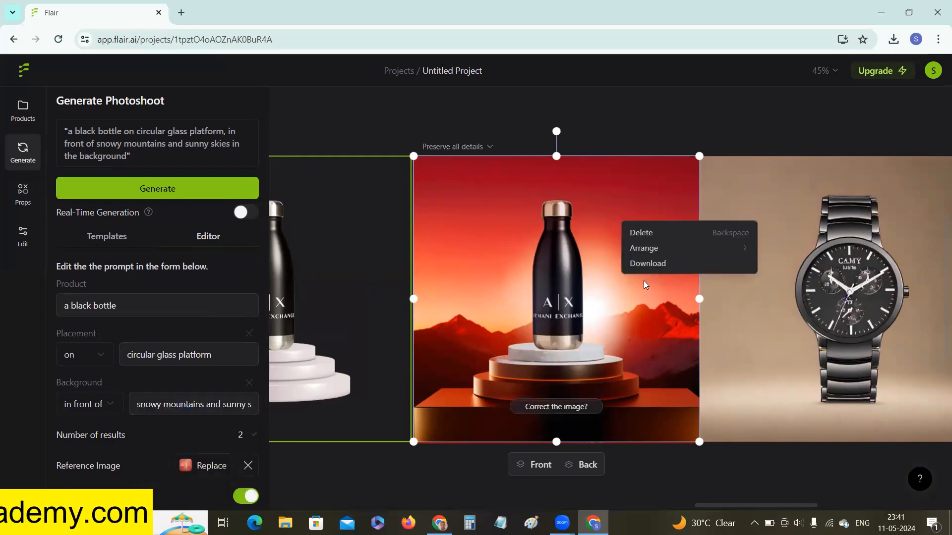
left_click(646, 265)
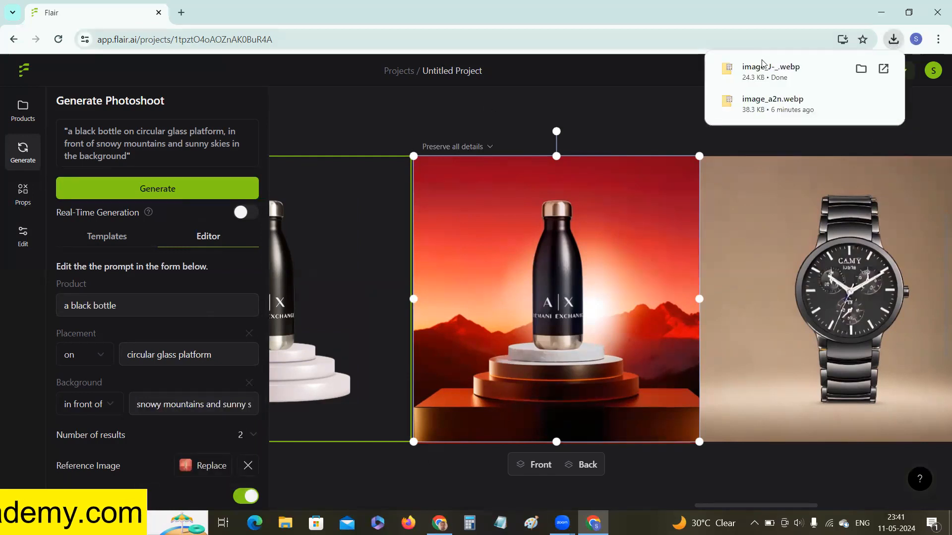